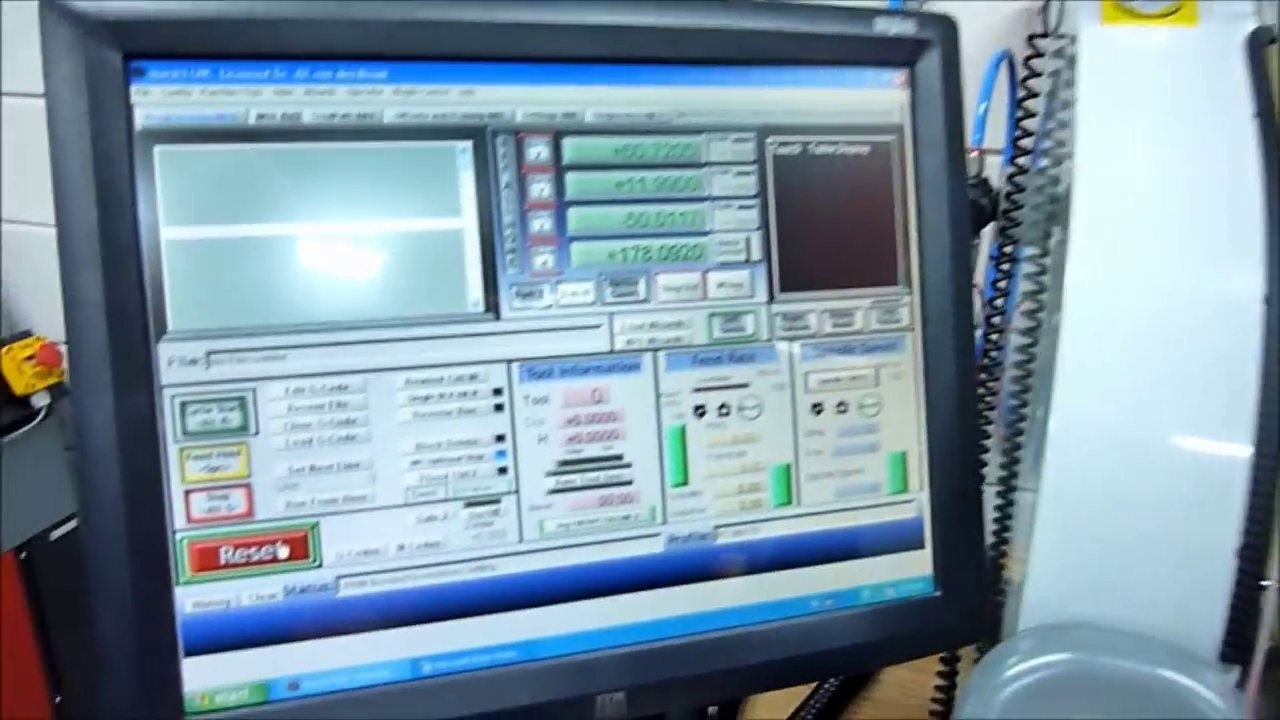
# Raise the Z axis to its parking height of -38.7129 with Park Z.
pyautogui.click(480, 255)
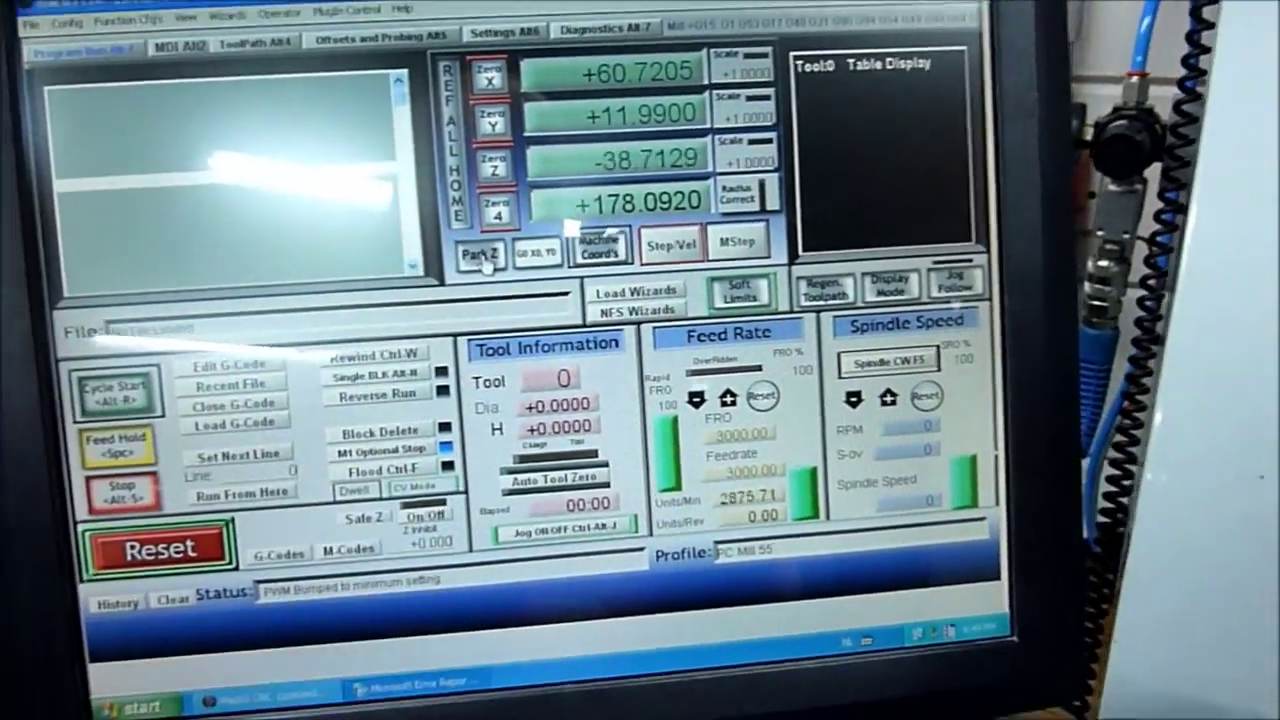